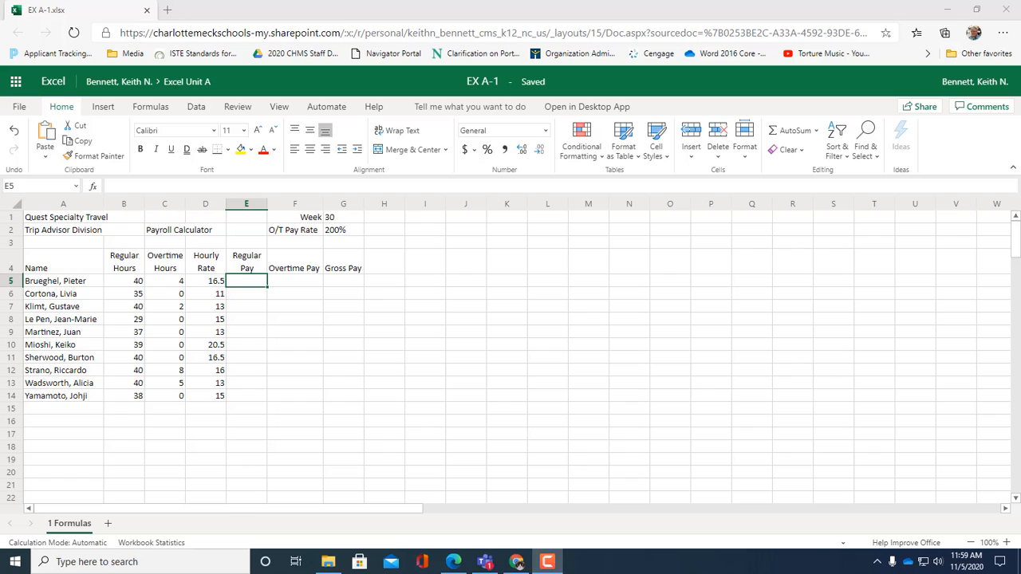
Step: Enter the formula =B5*D5 in cell E5 to calculate the first employee's regular pay
{"action": "left_click", "coordinate": [260, 284]}
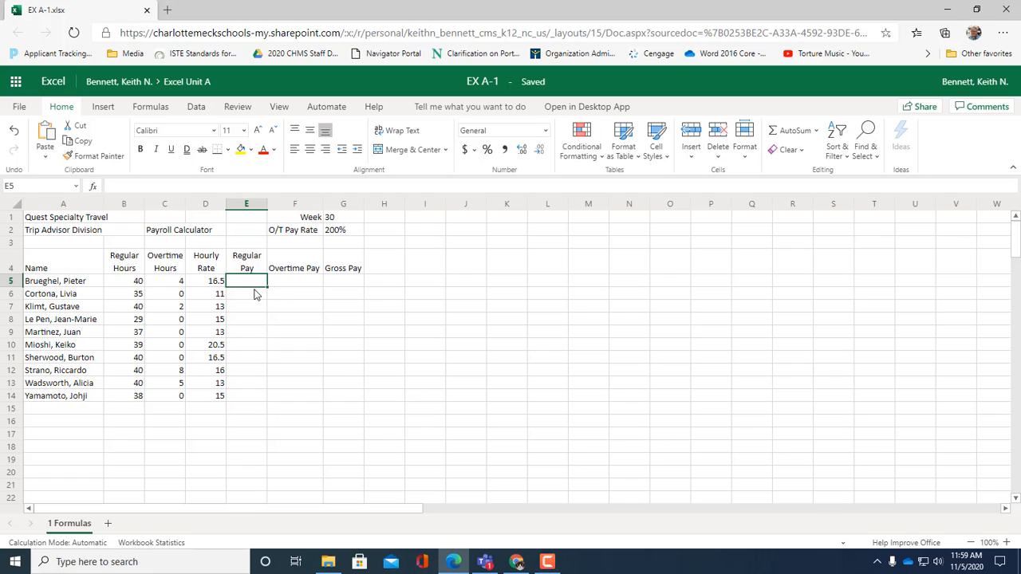
{"action": "type", "text": "="}
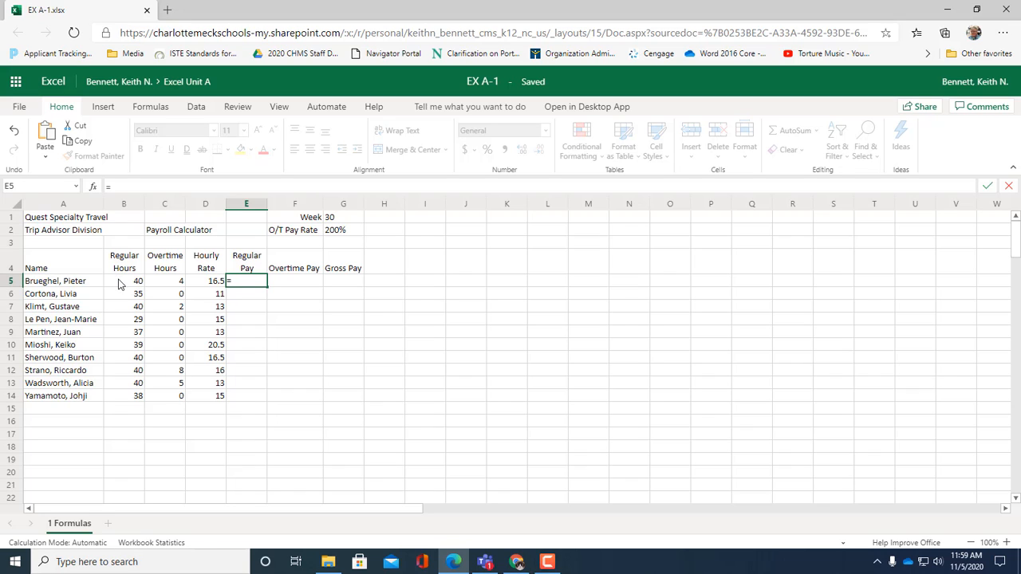
{"action": "left_click", "coordinate": [120, 284]}
{"action": "type", "text": "*"}
{"action": "left_click", "coordinate": [205, 285]}
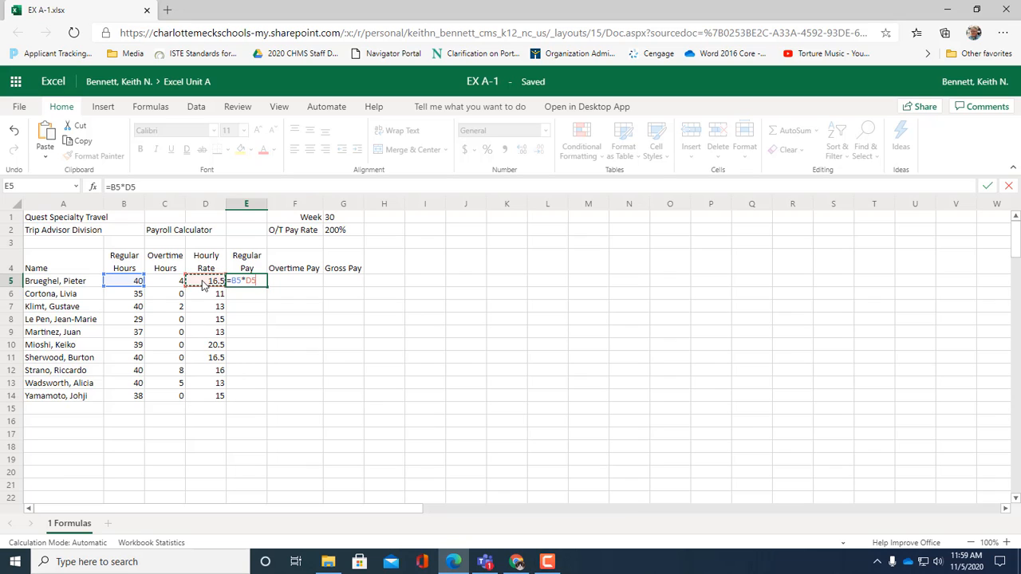
{"action": "key", "text": "Return"}
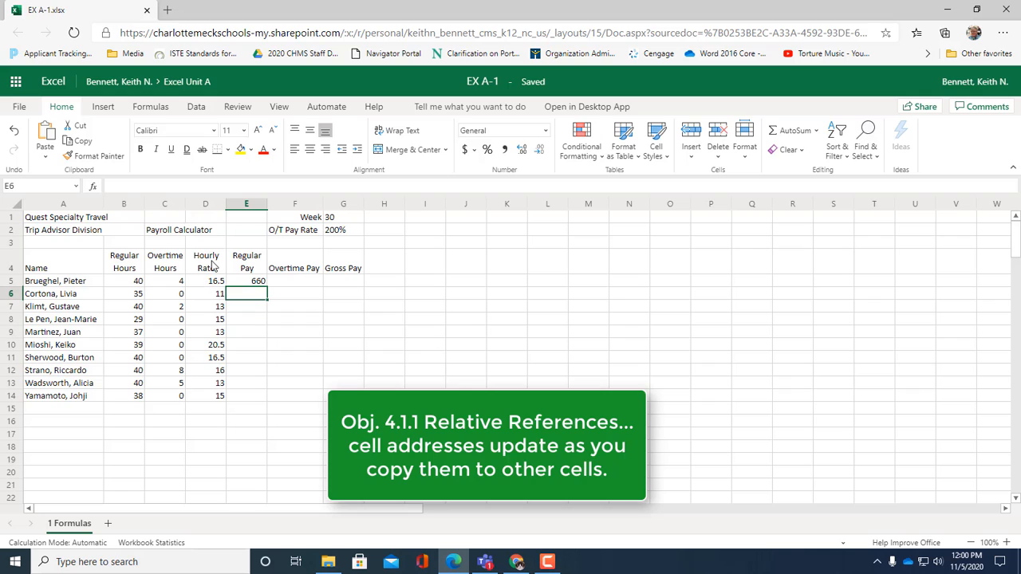
Step: Enter the formula =C5*(D5*G2) in cell F5 to calculate the first employee's overtime pay
{"action": "left_click", "coordinate": [303, 284]}
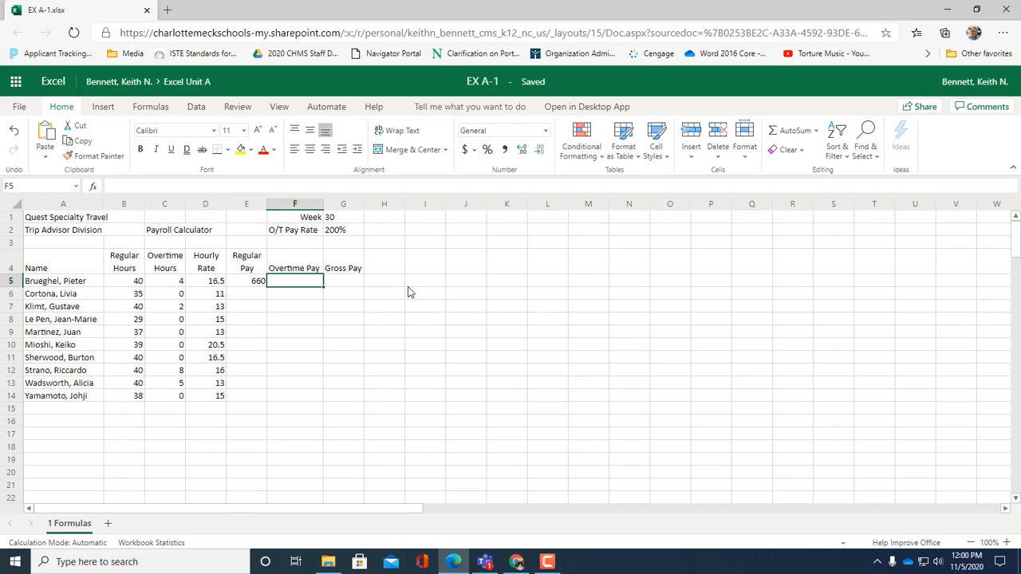
{"action": "type", "text": "="}
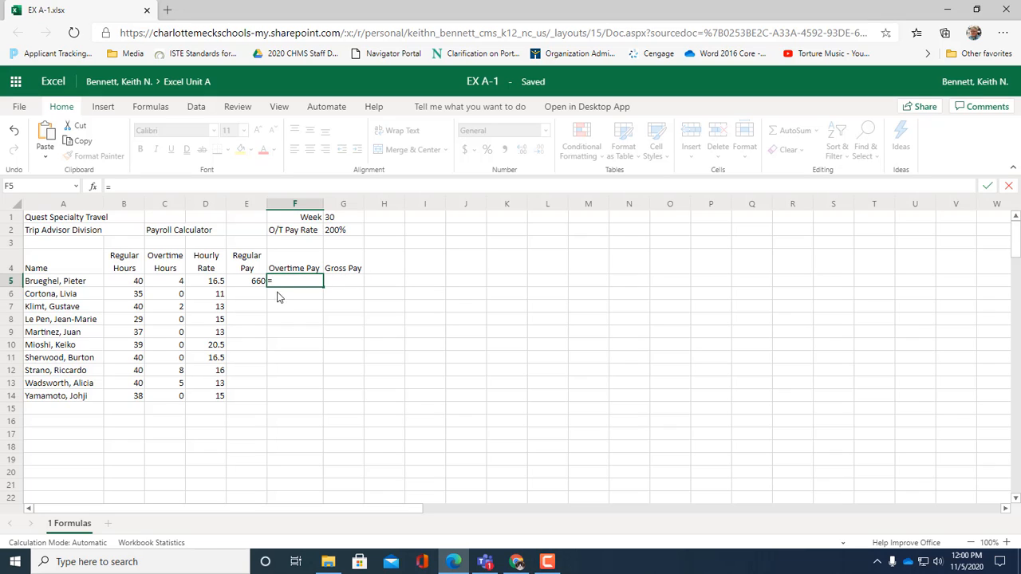
{"action": "left_click", "coordinate": [174, 284]}
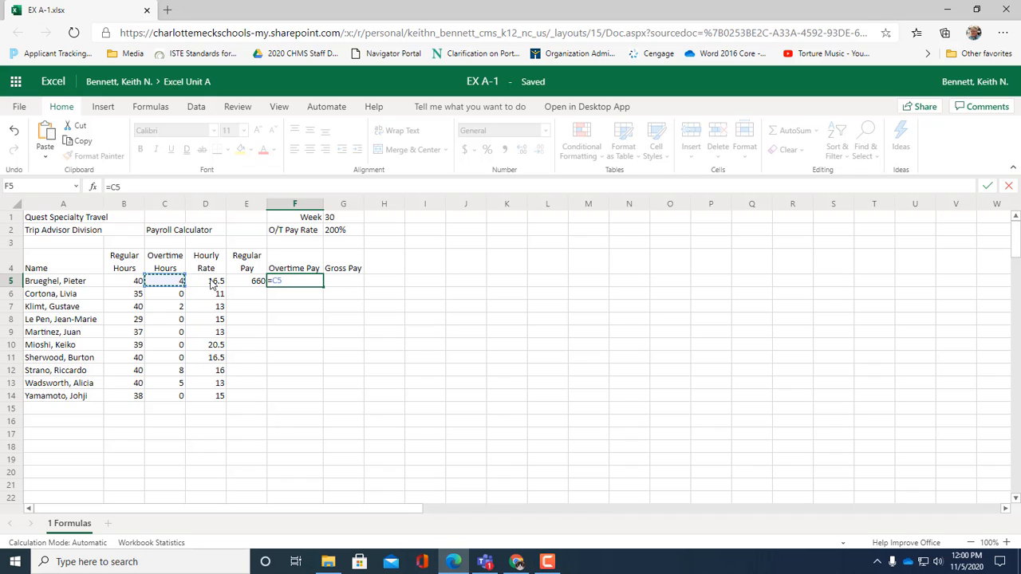
{"action": "type", "text": "*"}
{"action": "left_click", "coordinate": [200, 287]}
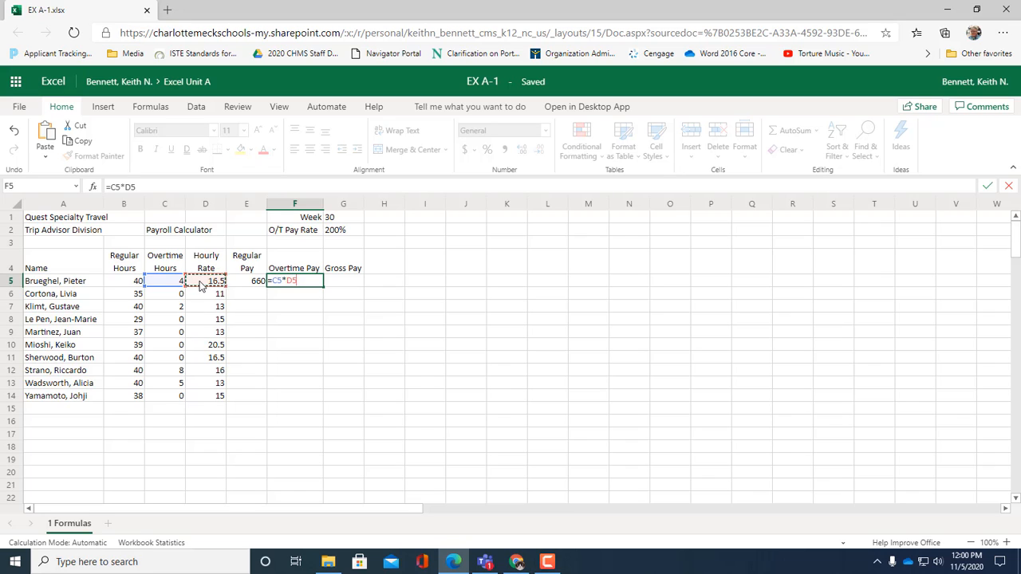
{"action": "type", "text": "*"}
{"action": "type", "text": "("}
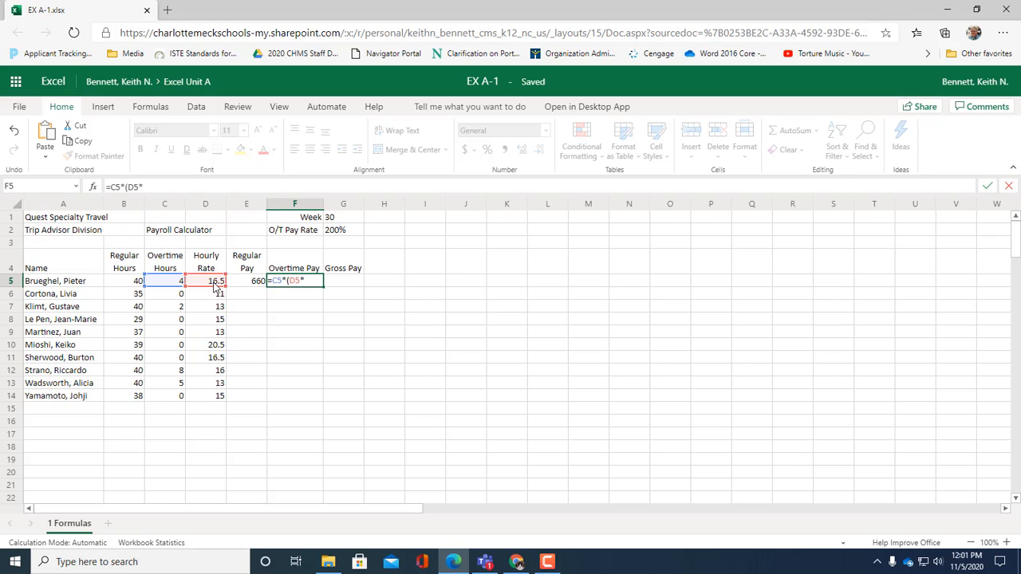
{"action": "left_click", "coordinate": [349, 234]}
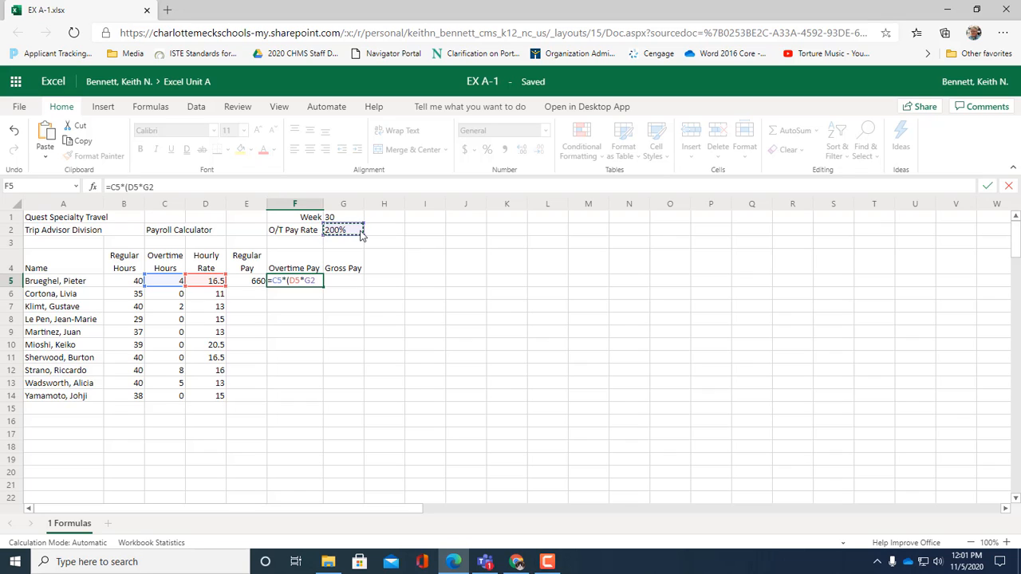
{"action": "type", "text": ")"}
{"action": "key", "text": "Return"}
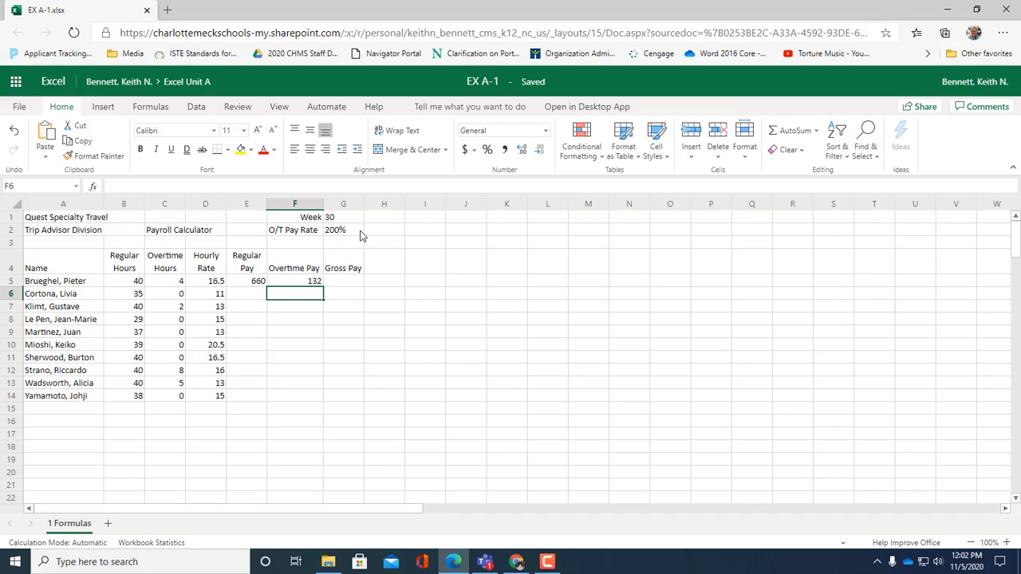
Step: Fill the Regular Pay formula from E5 down to E14 and check the copied formulas in E6 and E14
{"action": "left_click", "coordinate": [254, 283]}
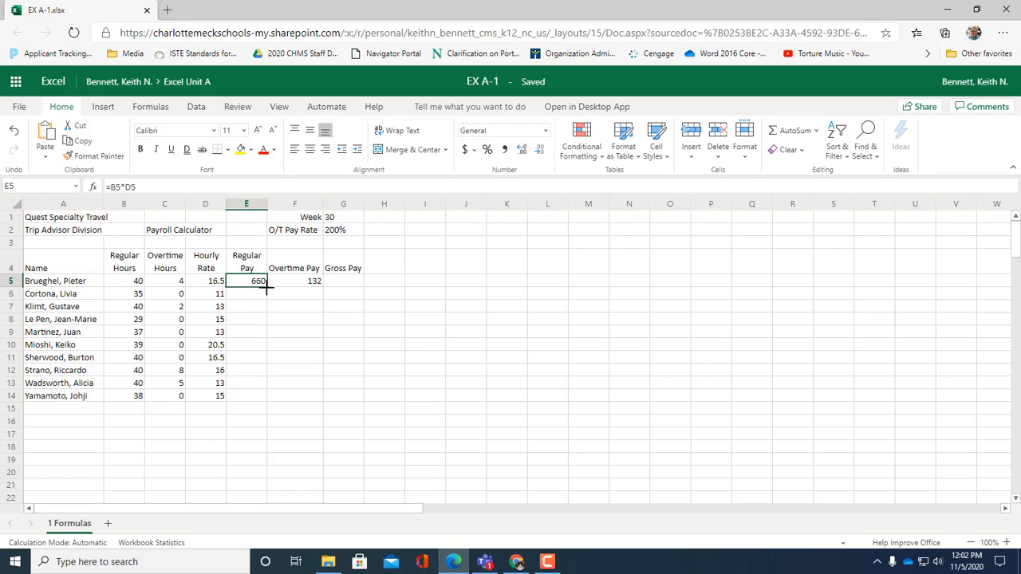
{"action": "left_click_drag", "start_coordinate": [266, 290], "coordinate": [246, 397]}
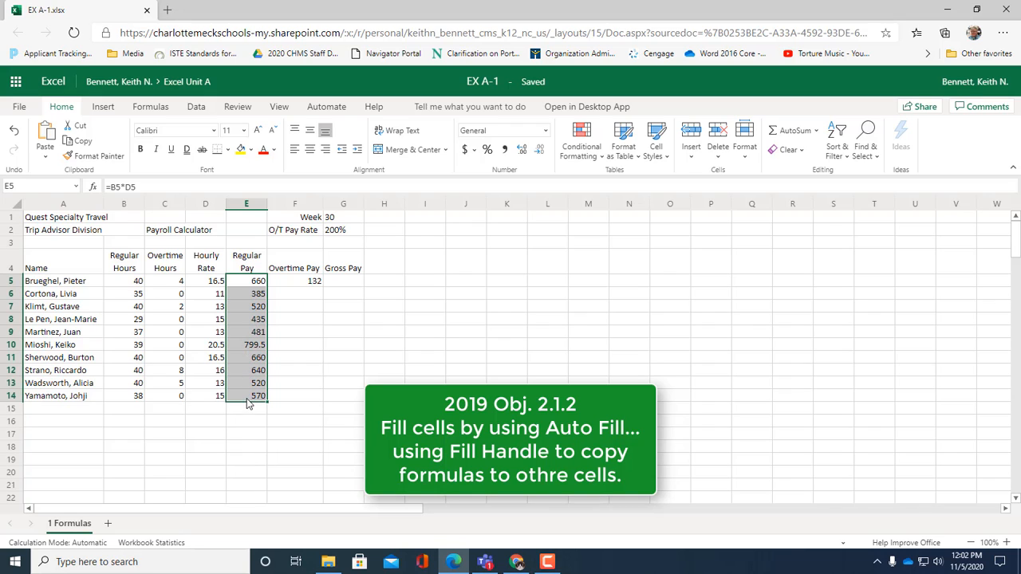
{"action": "left_click", "coordinate": [255, 294]}
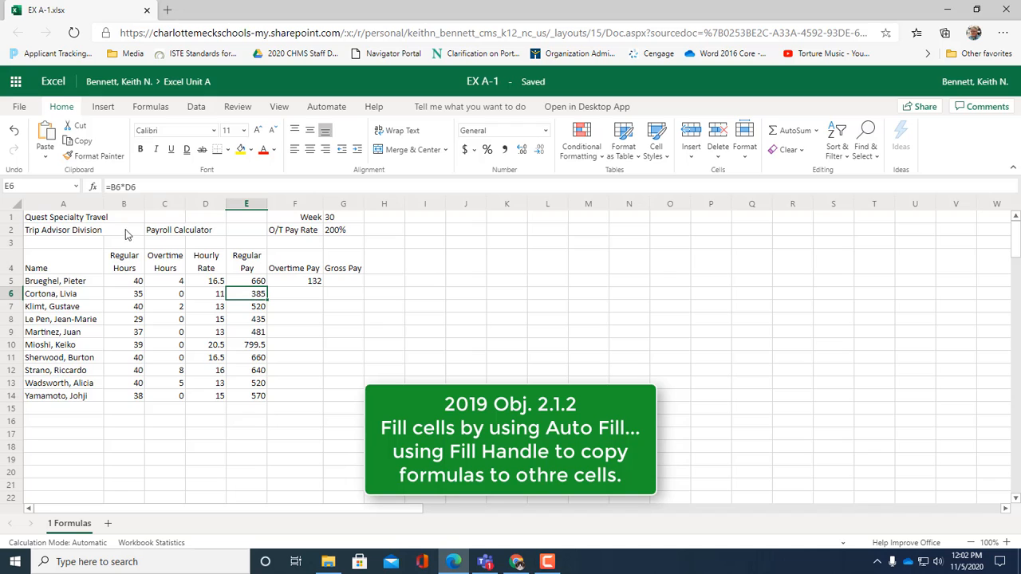
{"action": "double_click", "coordinate": [256, 295]}
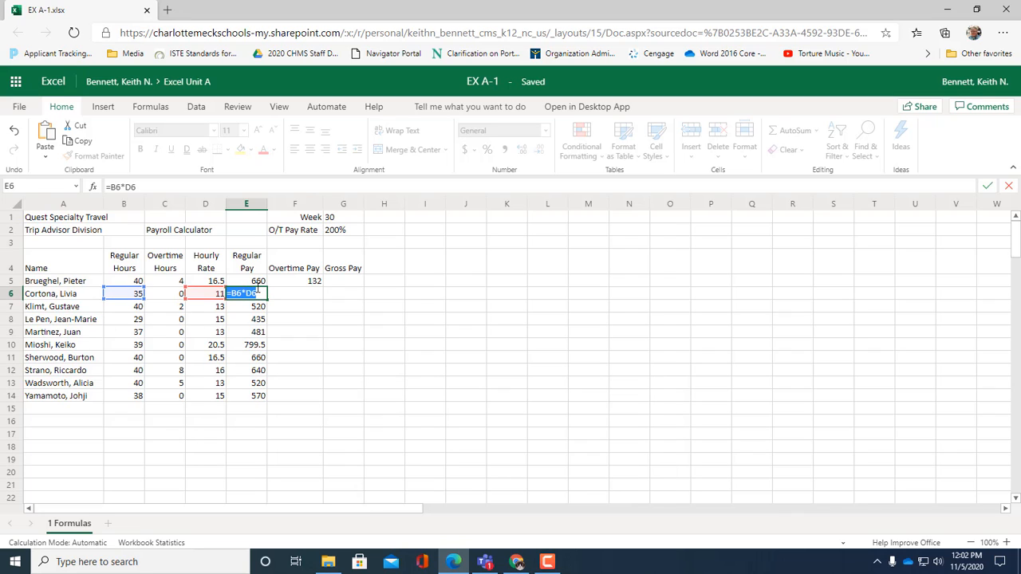
{"action": "key", "text": "Escape"}
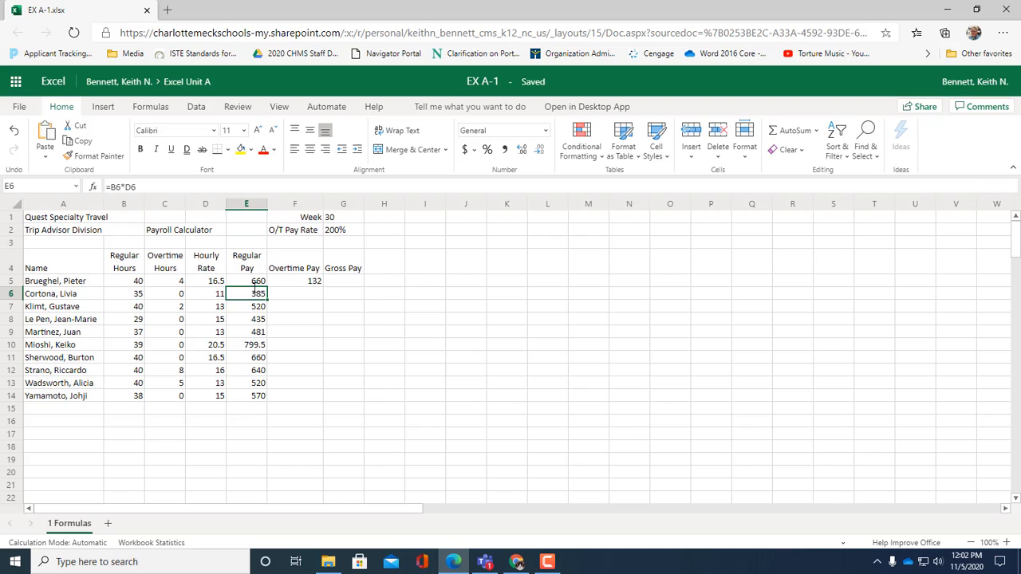
{"action": "double_click", "coordinate": [236, 397]}
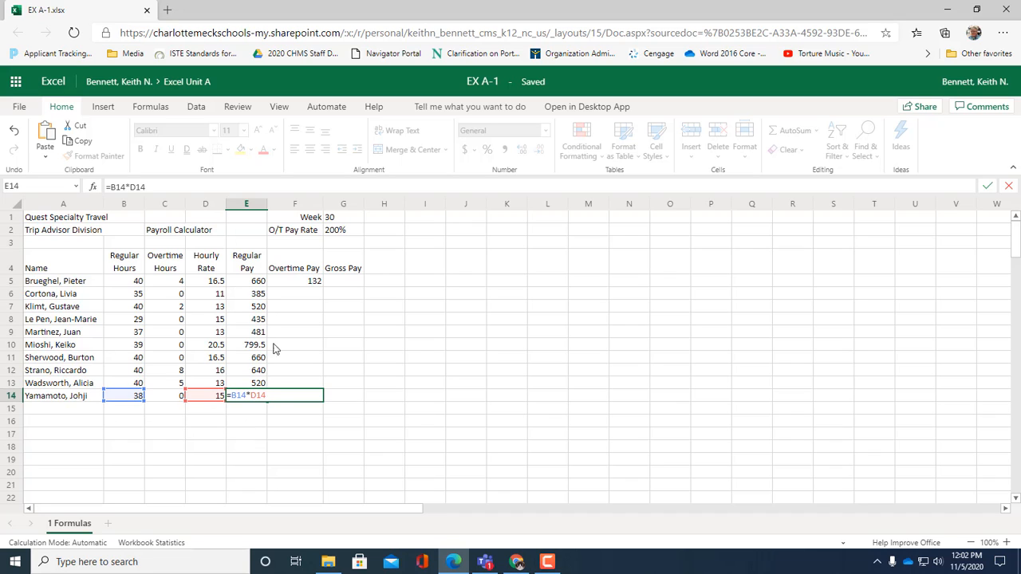
{"action": "key", "text": "Escape"}
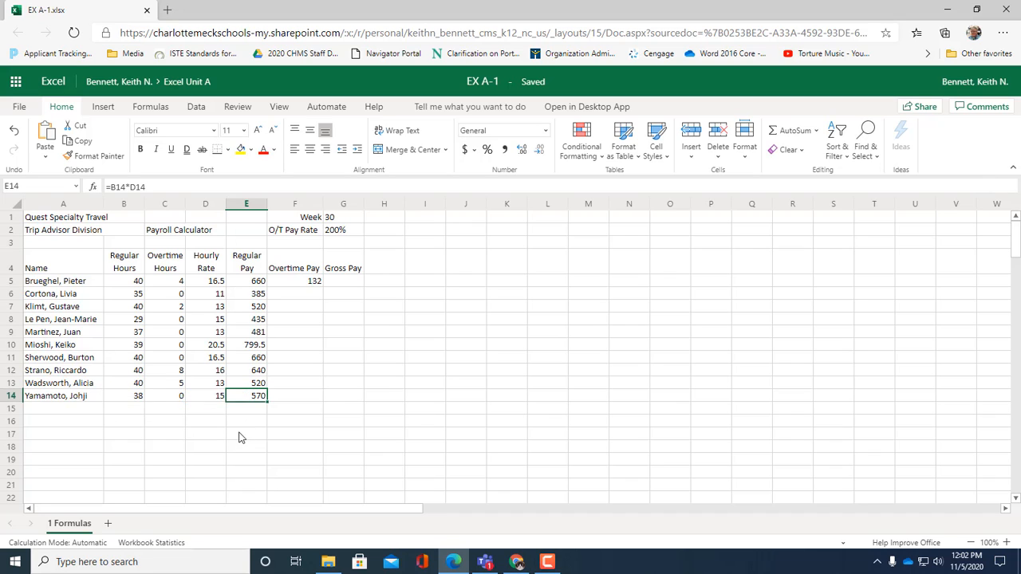
Step: Fill the Overtime Pay formula from F5 down to F14 and inspect the cell references in F5, F6 and F7
{"action": "left_click", "coordinate": [310, 282]}
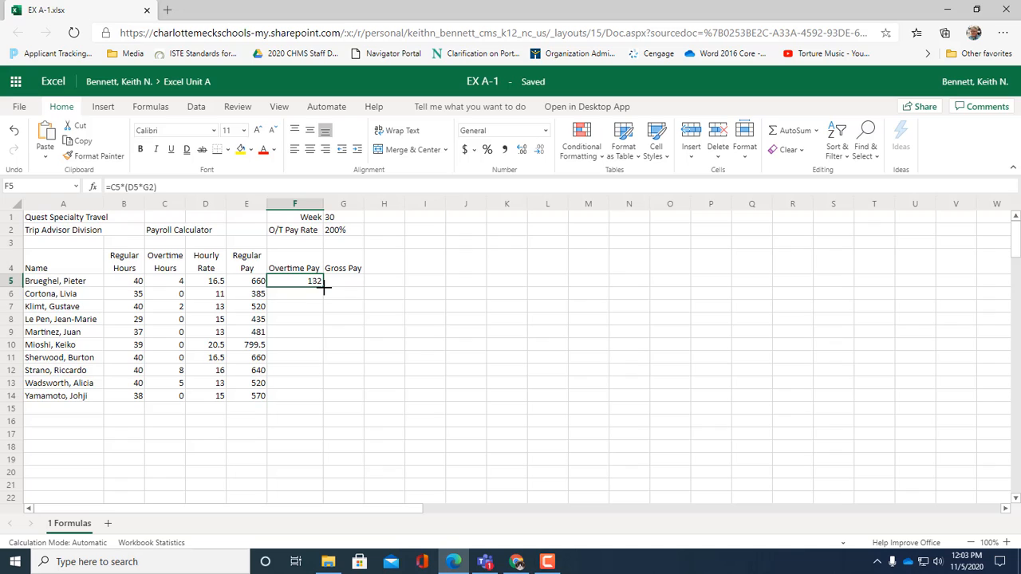
{"action": "left_click_drag", "start_coordinate": [322, 289], "coordinate": [327, 393]}
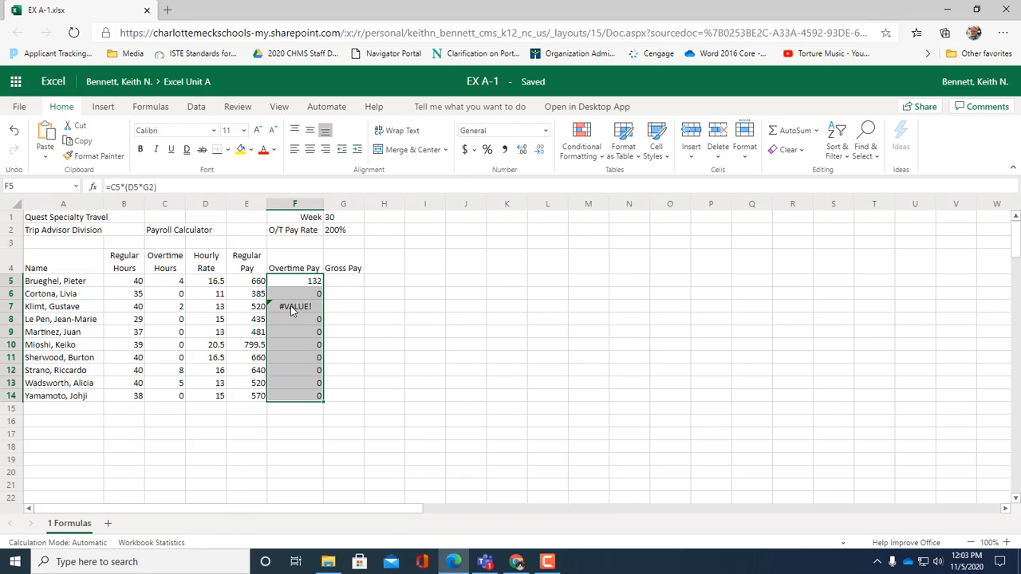
{"action": "left_click", "coordinate": [303, 283]}
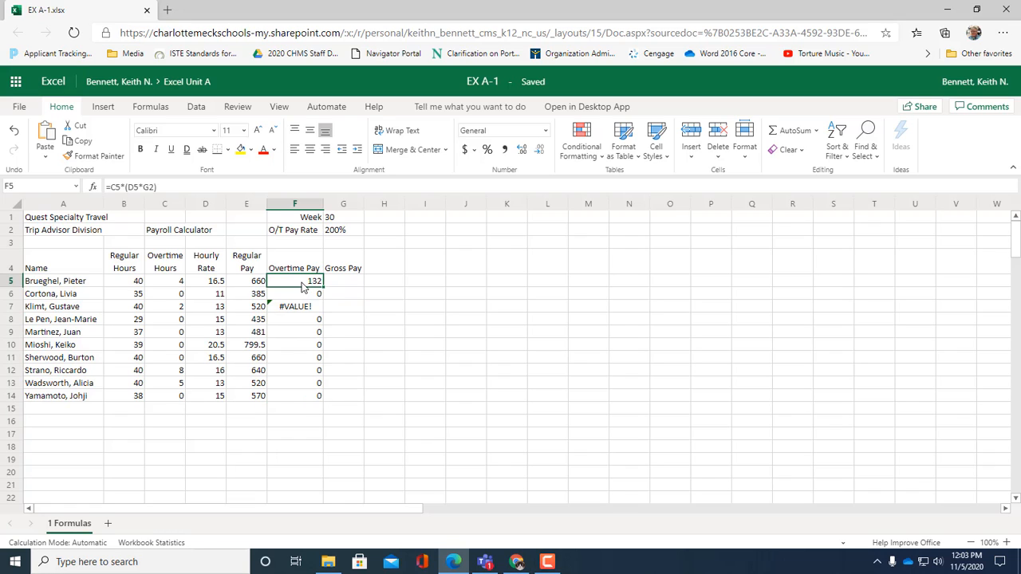
{"action": "double_click", "coordinate": [303, 284]}
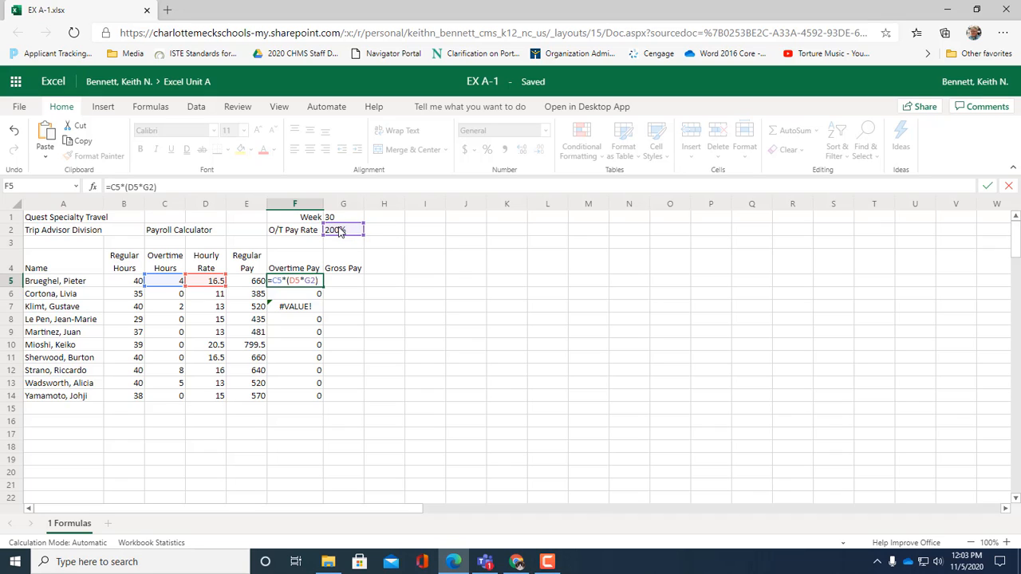
{"action": "key", "text": "ctrl+Return"}
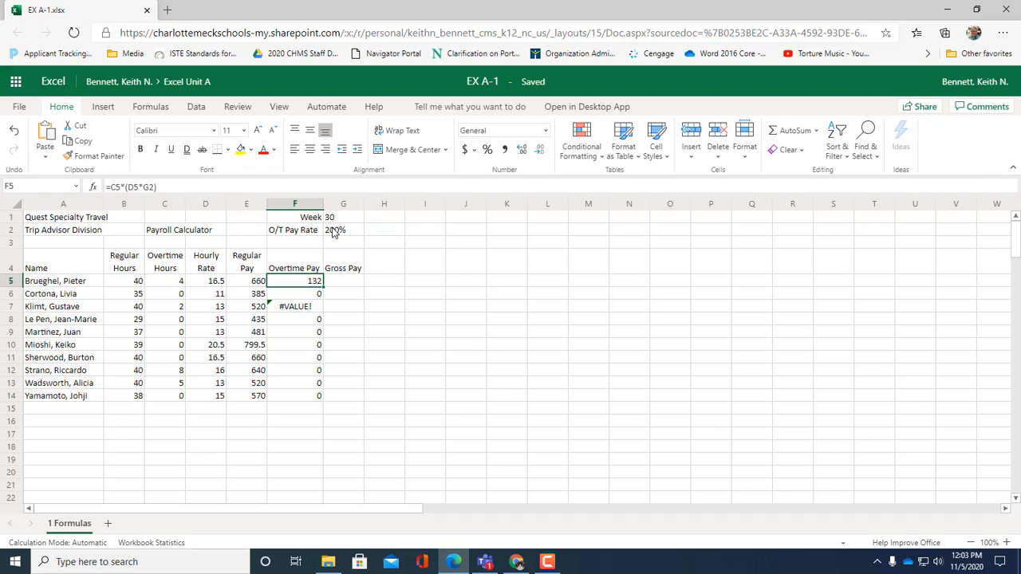
{"action": "double_click", "coordinate": [312, 297]}
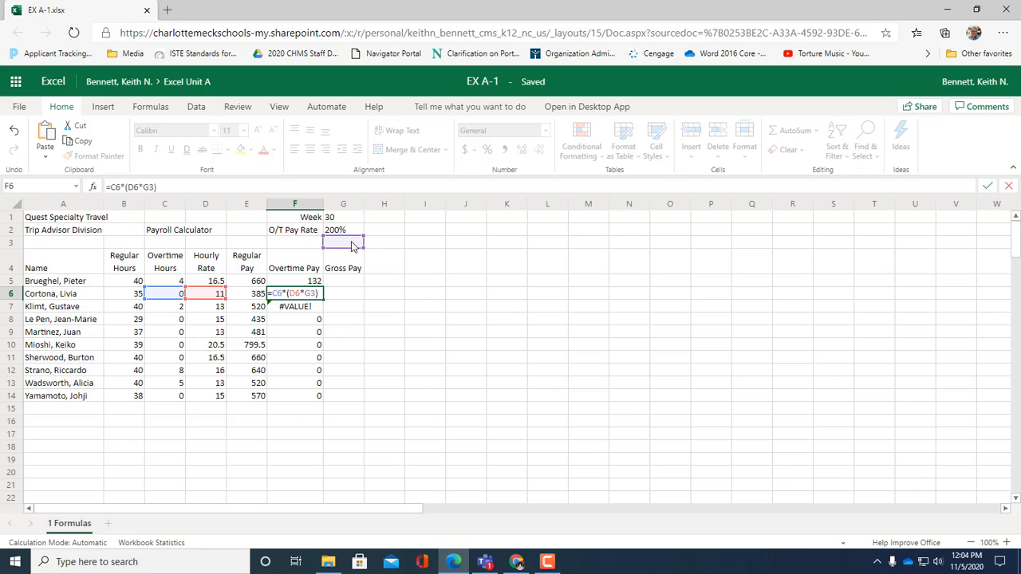
{"action": "key", "text": "ctrl+Return"}
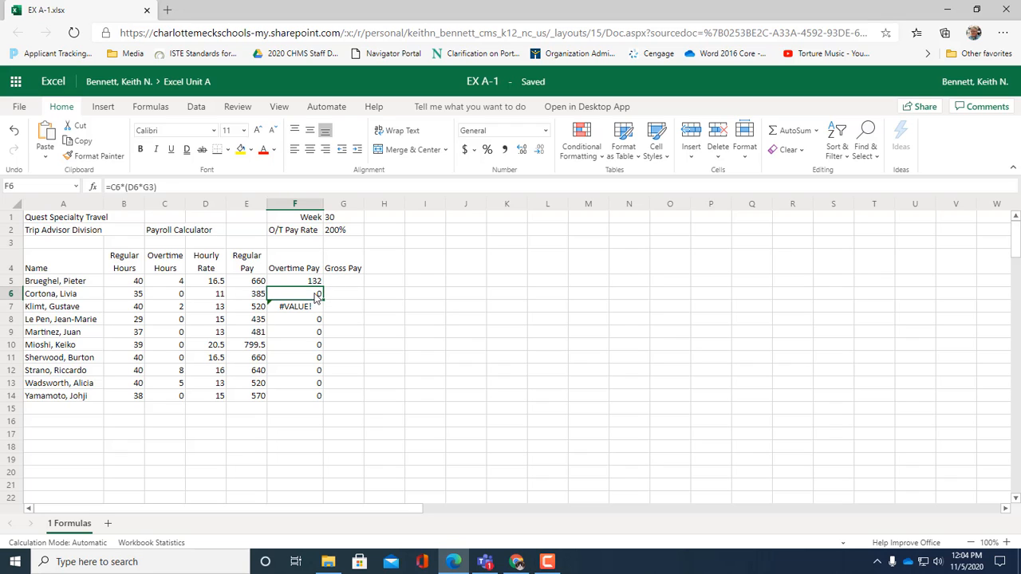
{"action": "double_click", "coordinate": [307, 313]}
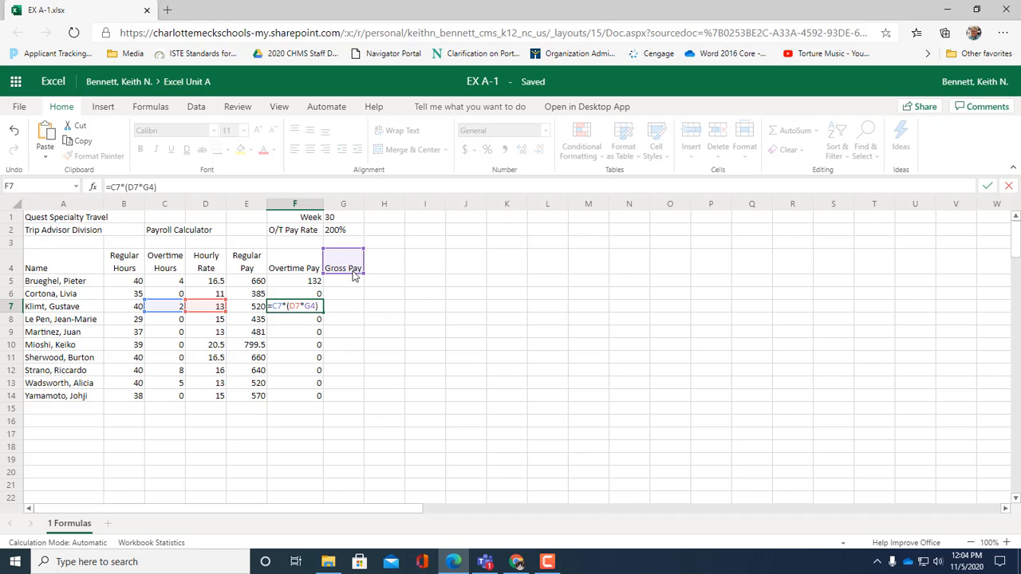
{"action": "key", "text": "ctrl+Return"}
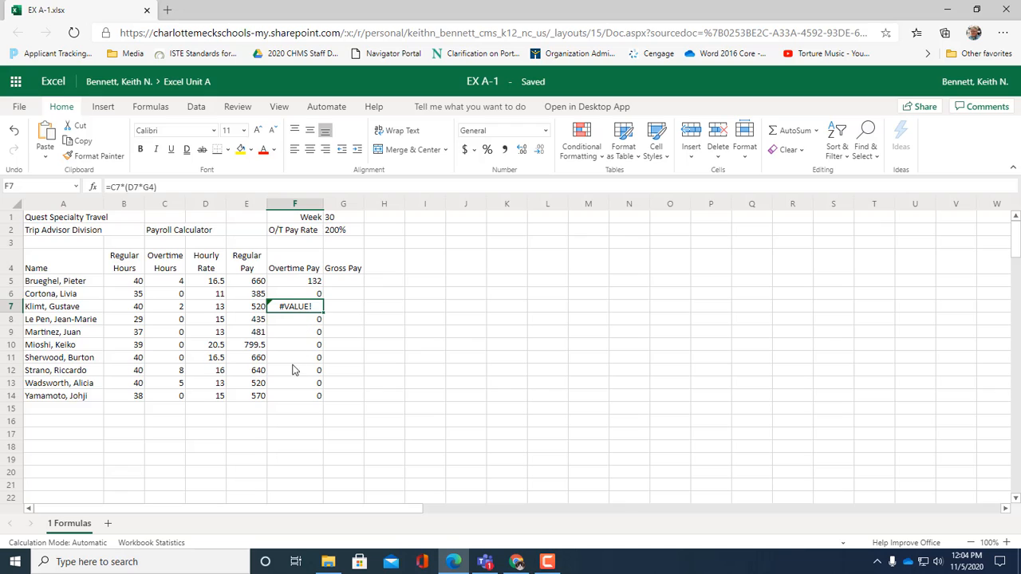
Step: Make the G2 reference absolute in the F5 overtime formula so it reads =C5*(D5*$G$2)
{"action": "left_click", "coordinate": [315, 285]}
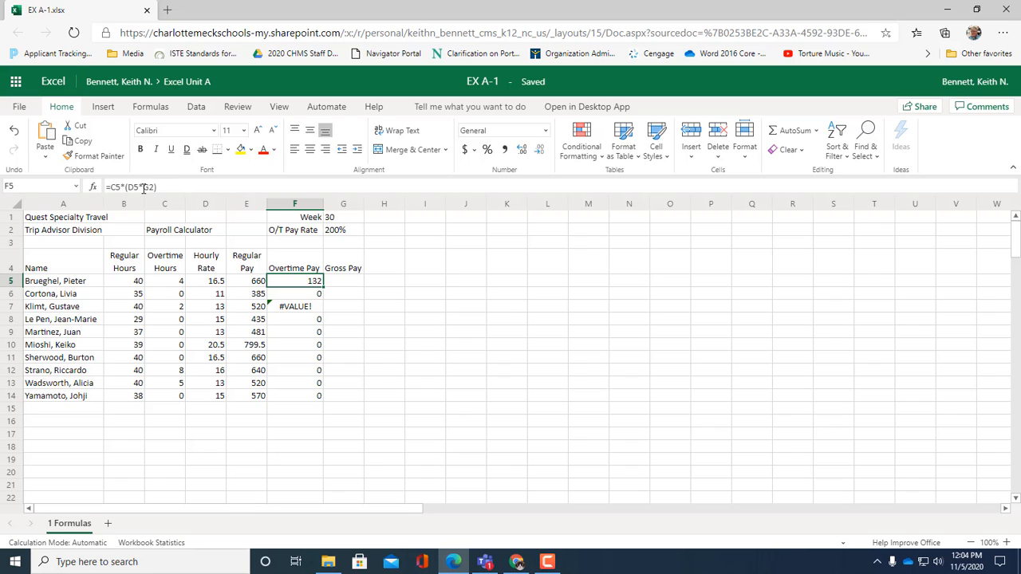
{"action": "double_click", "coordinate": [145, 187]}
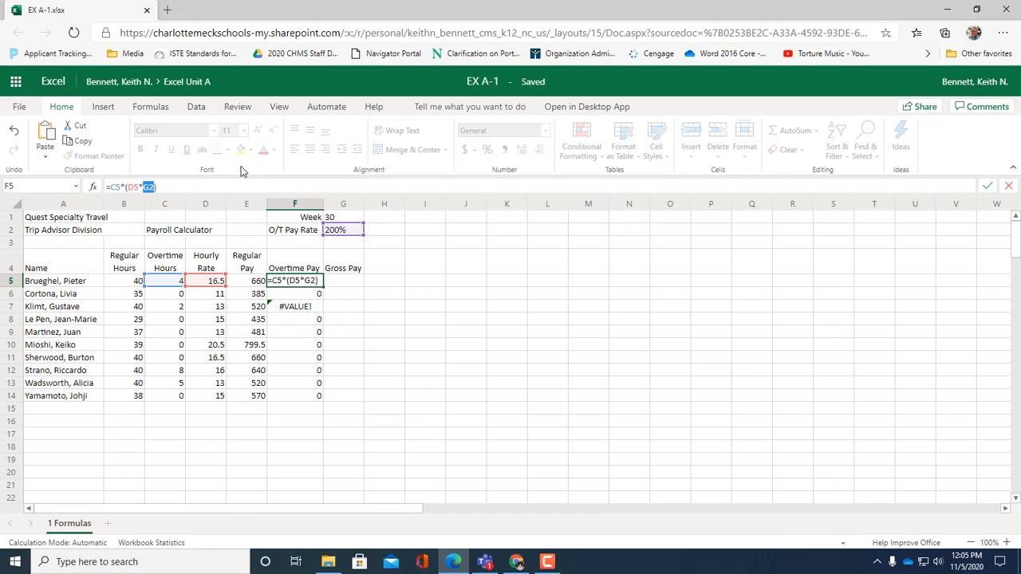
{"action": "key", "text": "F4"}
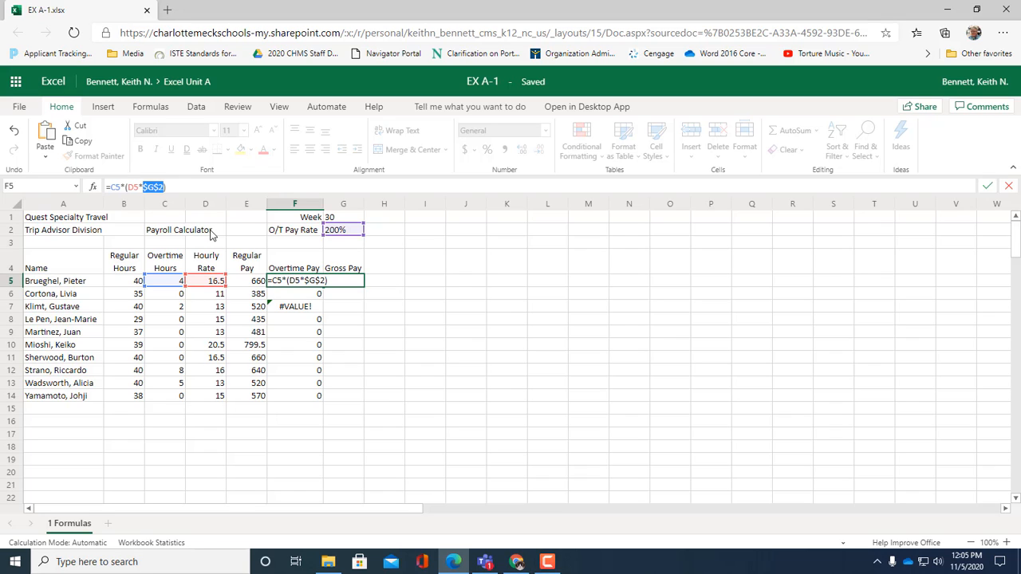
{"action": "key", "text": "Return"}
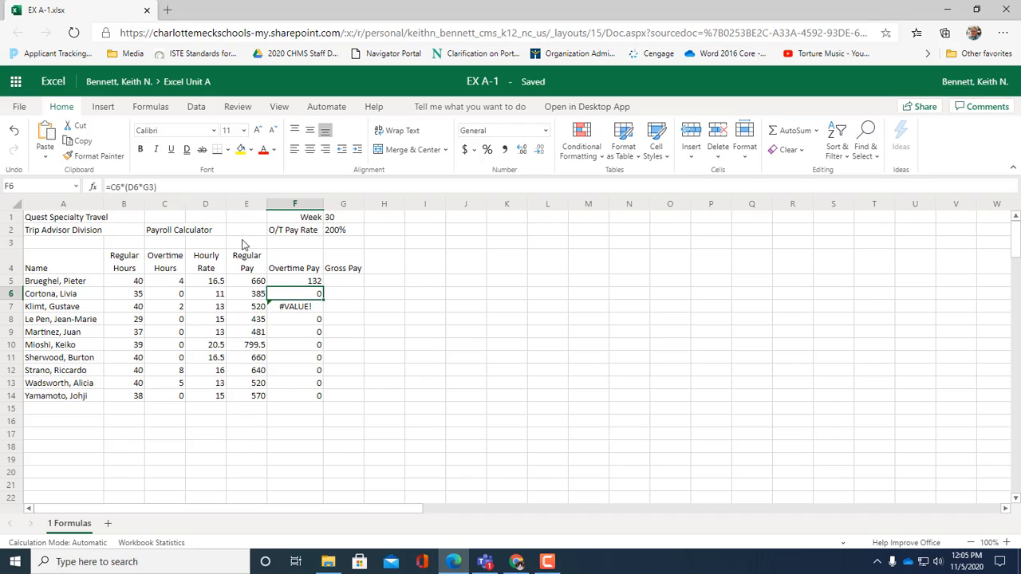
Step: Fill the corrected Overtime Pay formula from F5 down to F14 and check the cell references in F12
{"action": "left_click", "coordinate": [306, 283]}
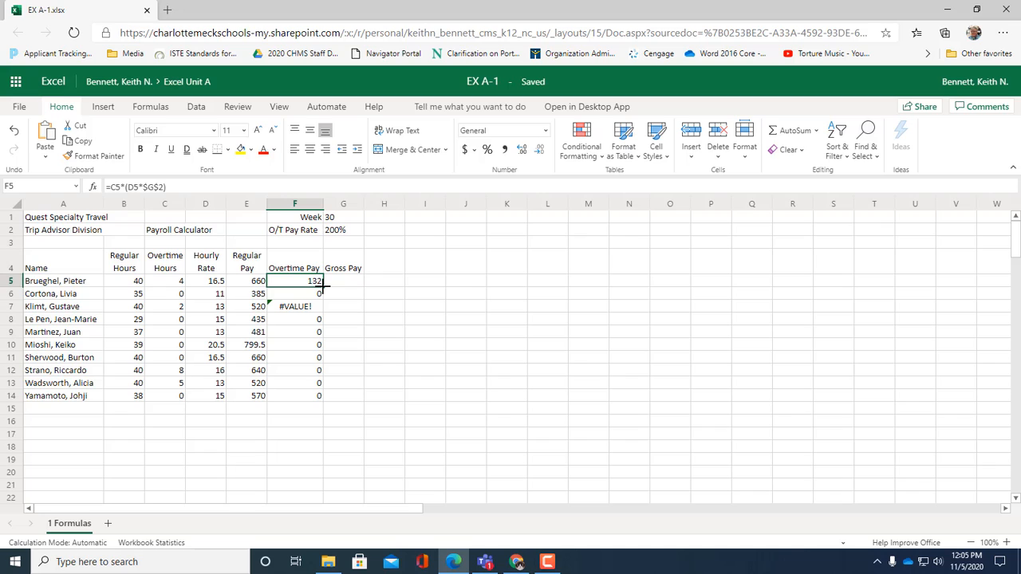
{"action": "left_click_drag", "start_coordinate": [324, 287], "coordinate": [327, 391]}
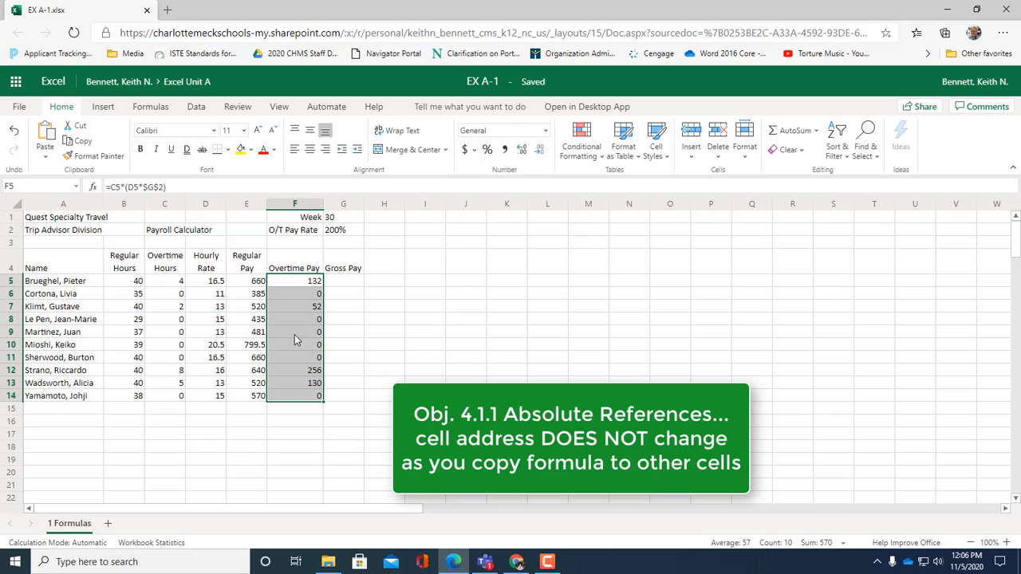
{"action": "left_click", "coordinate": [293, 371]}
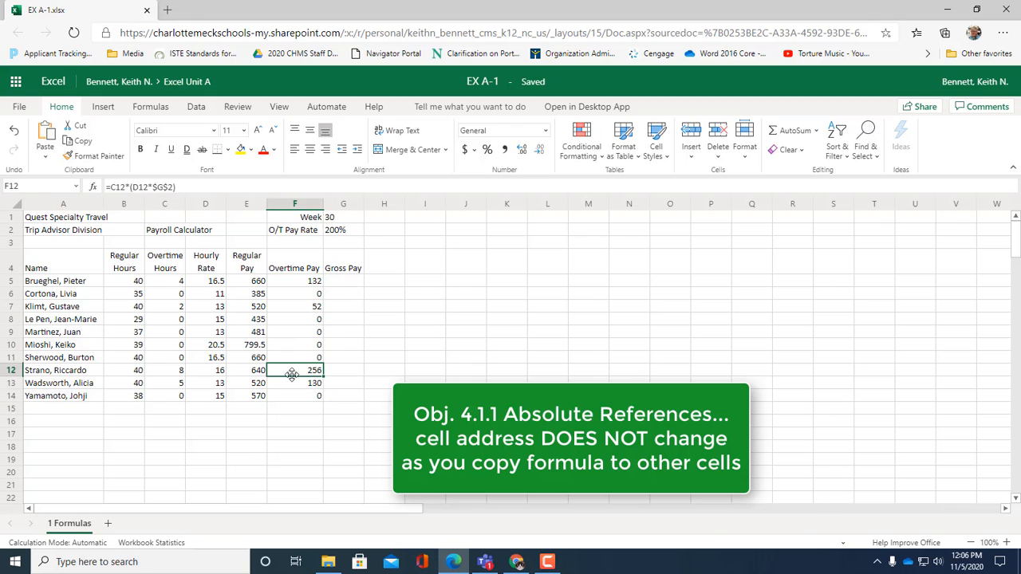
{"action": "double_click", "coordinate": [293, 369]}
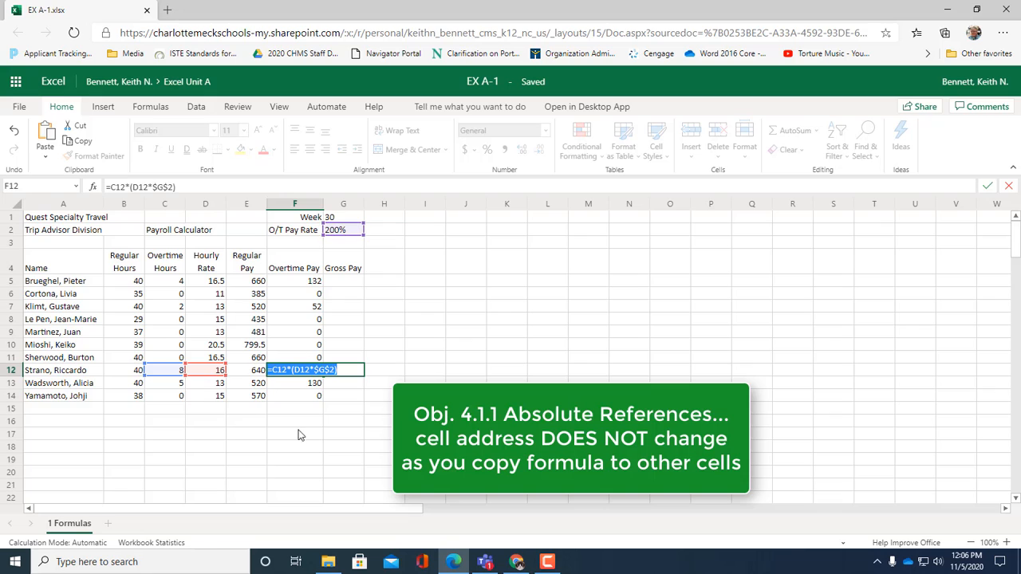
{"action": "key", "text": "ctrl+Return"}
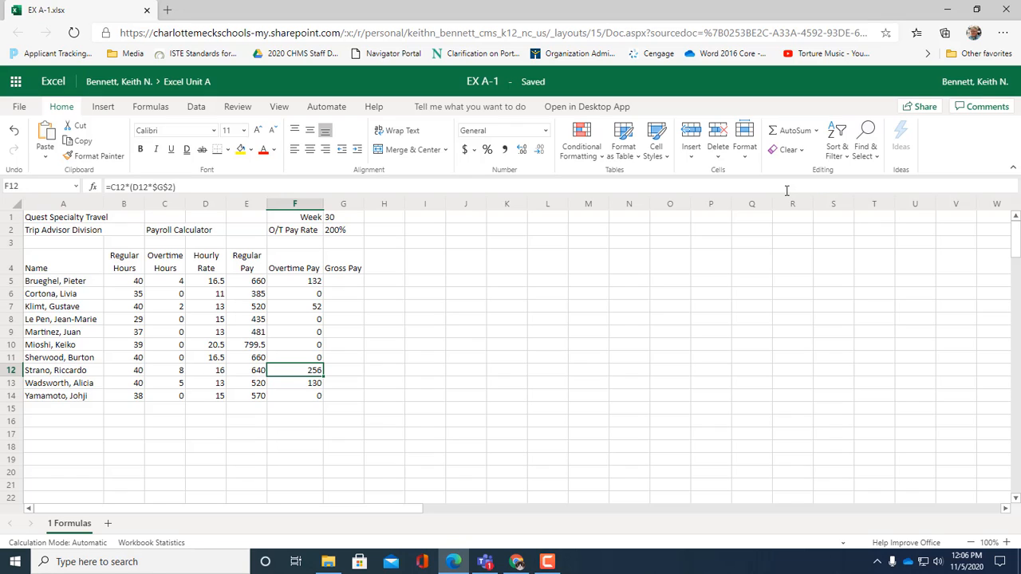
Step: Try an O/T Pay Rate of 150% in G2, and restore the rate to 200%
{"action": "left_click", "coordinate": [337, 233]}
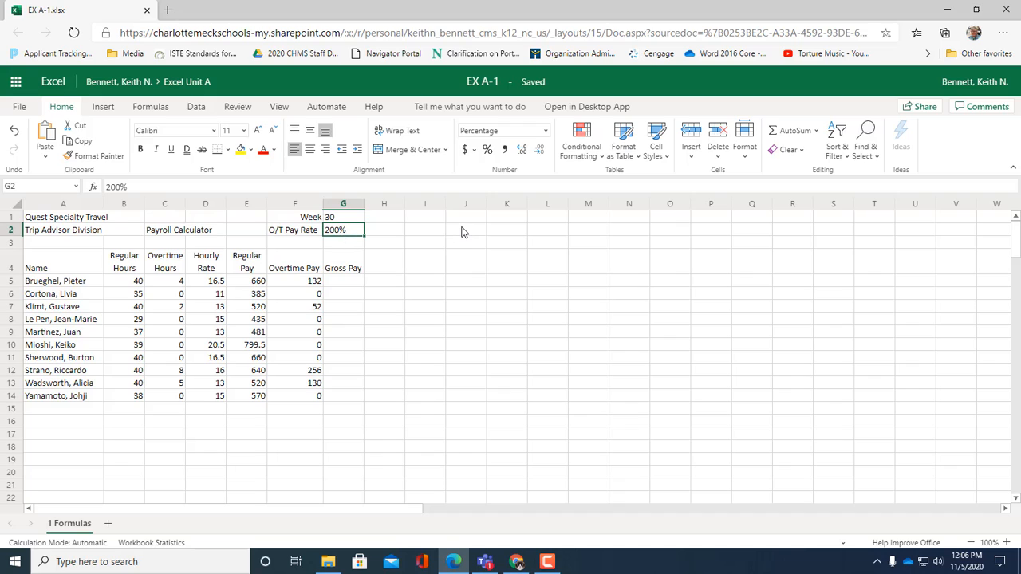
{"action": "type", "text": "150%"}
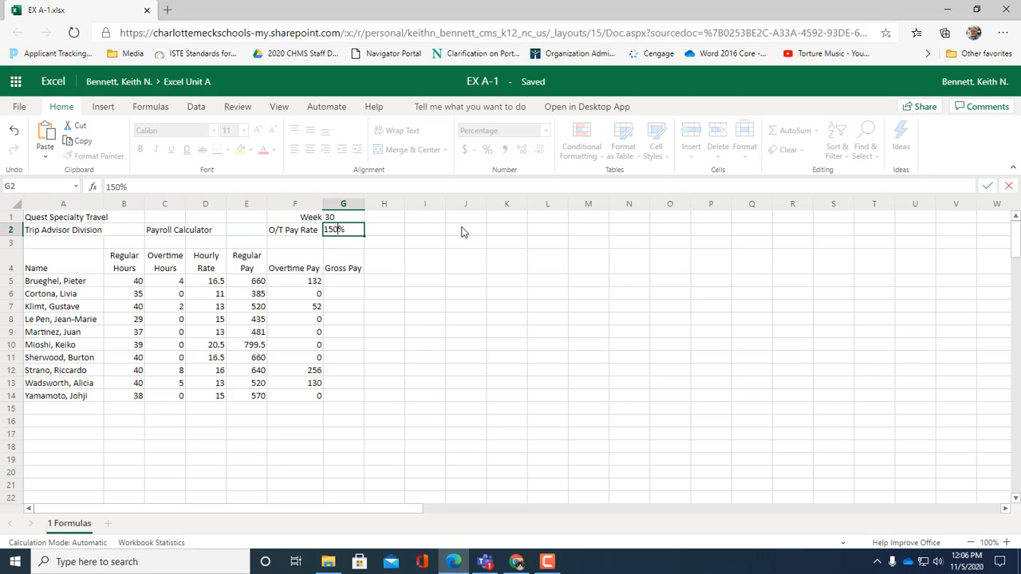
{"action": "key", "text": "Return"}
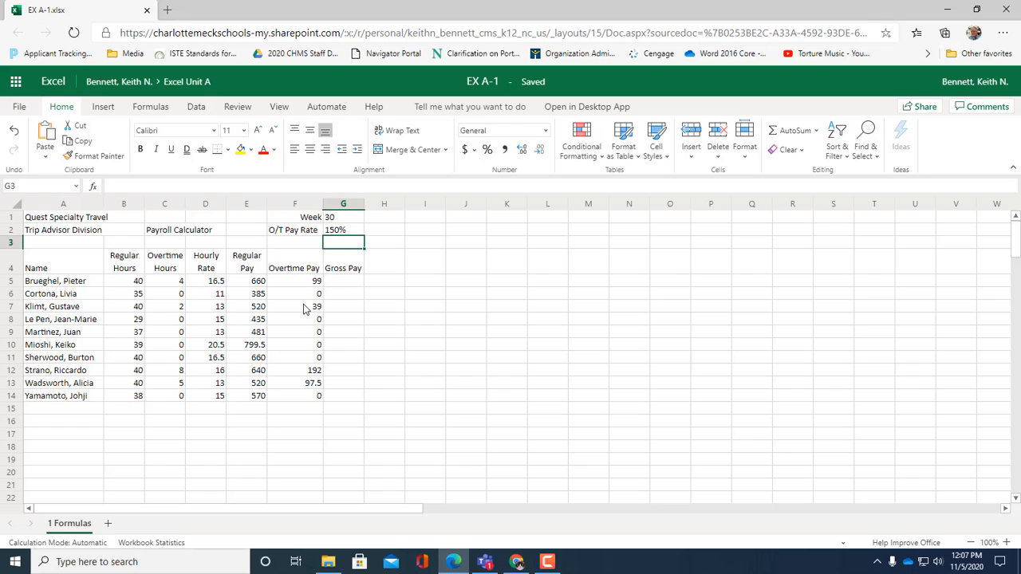
{"action": "left_click", "coordinate": [343, 232]}
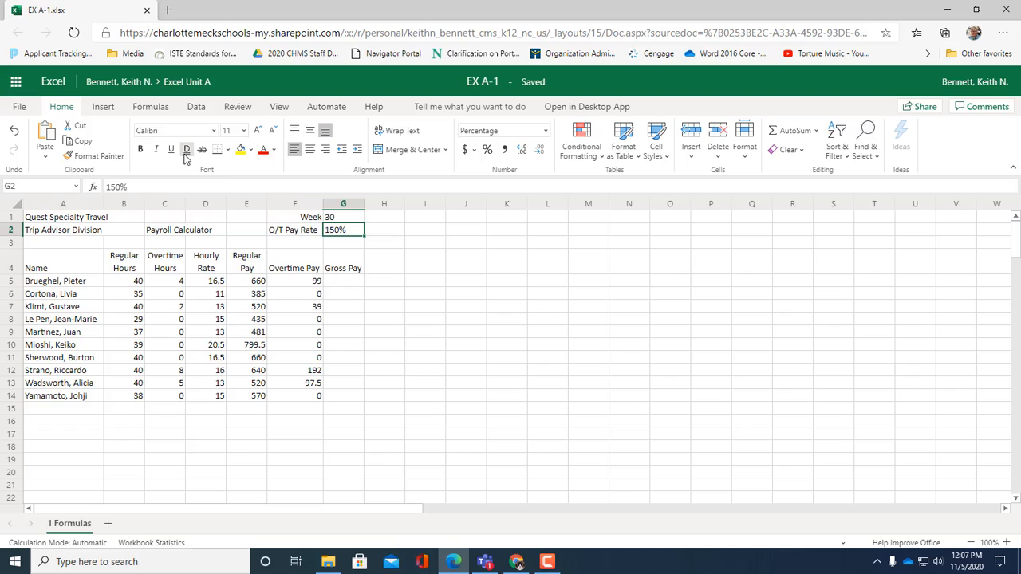
{"action": "type", "text": "200"}
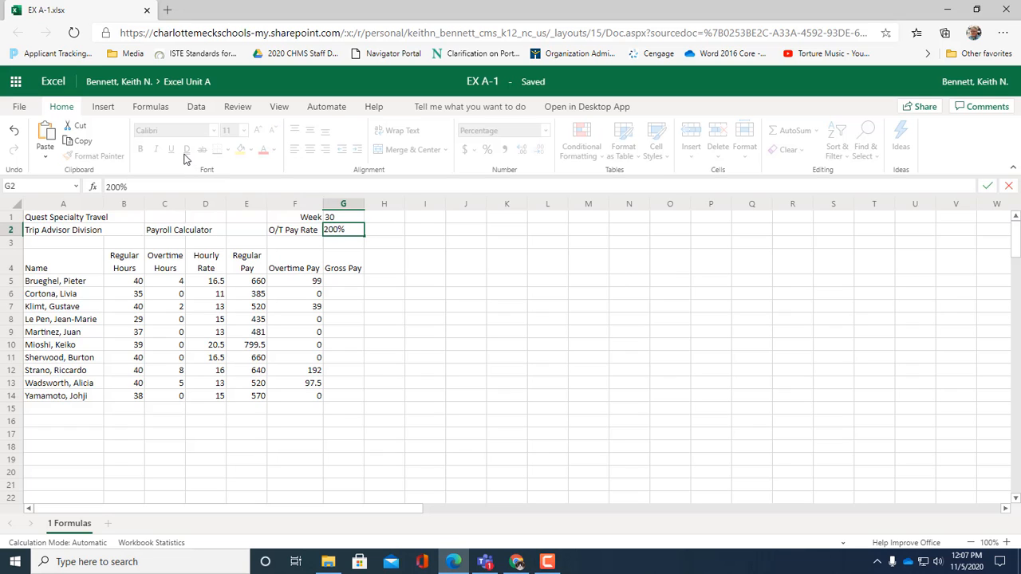
{"action": "key", "text": "Return"}
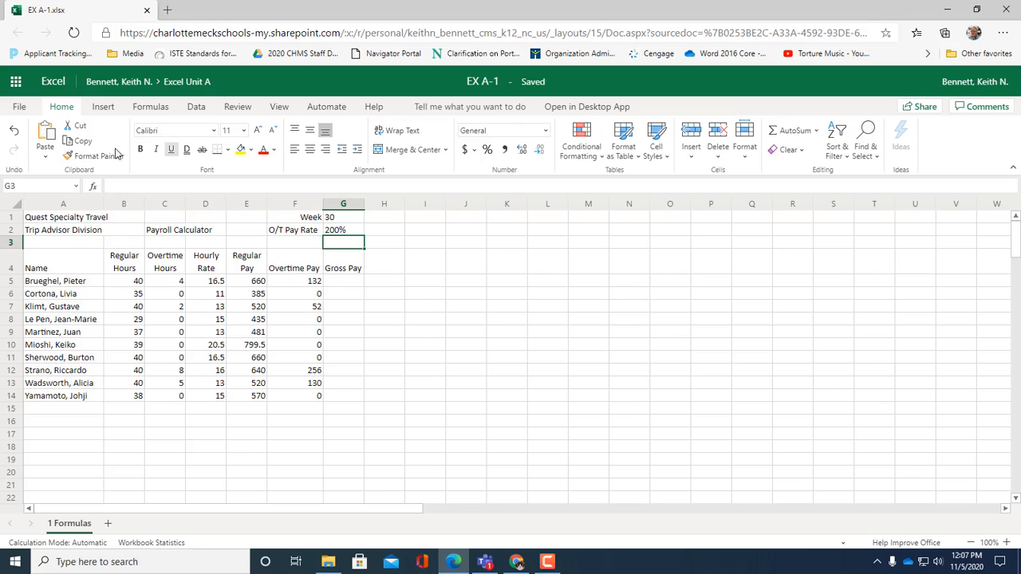
Step: Select the first employee's Regular Pay formula in E5
{"action": "left_click", "coordinate": [252, 284]}
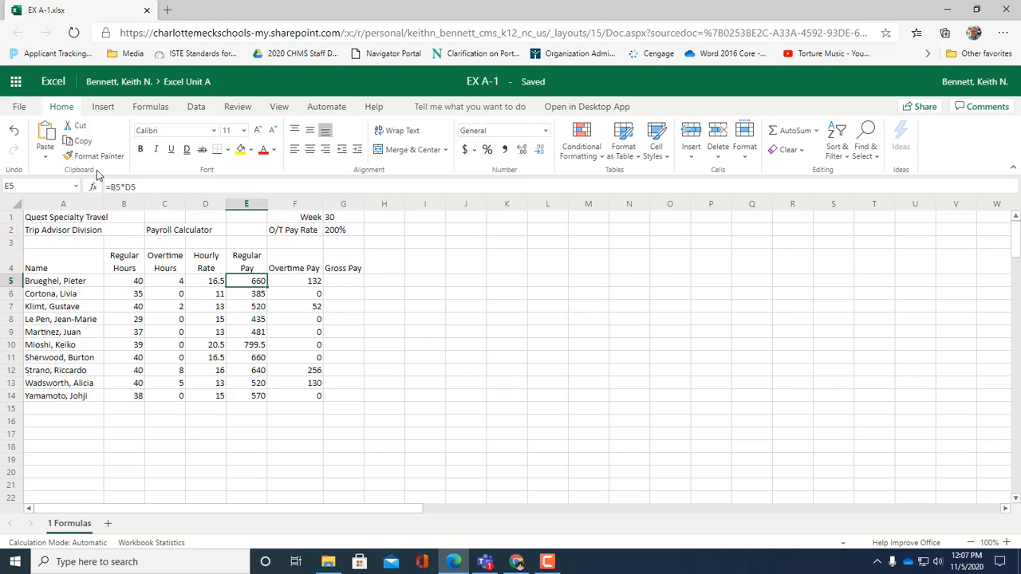